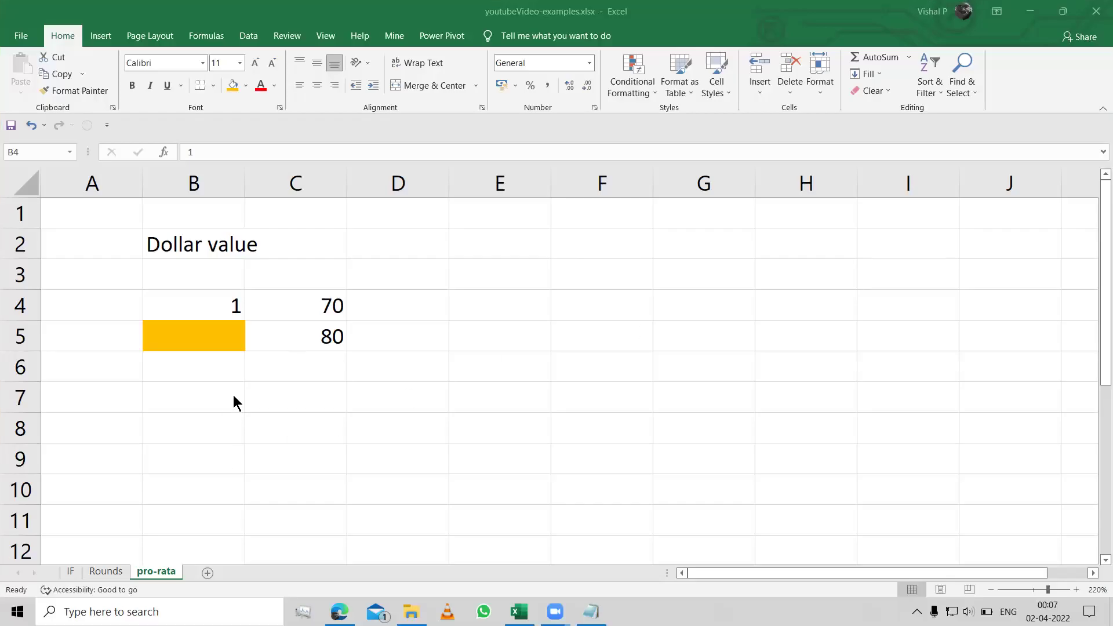
Review the base pair 1 and 70 in row 4 and the 80 in C5, ending on blank B5
click(243, 389)
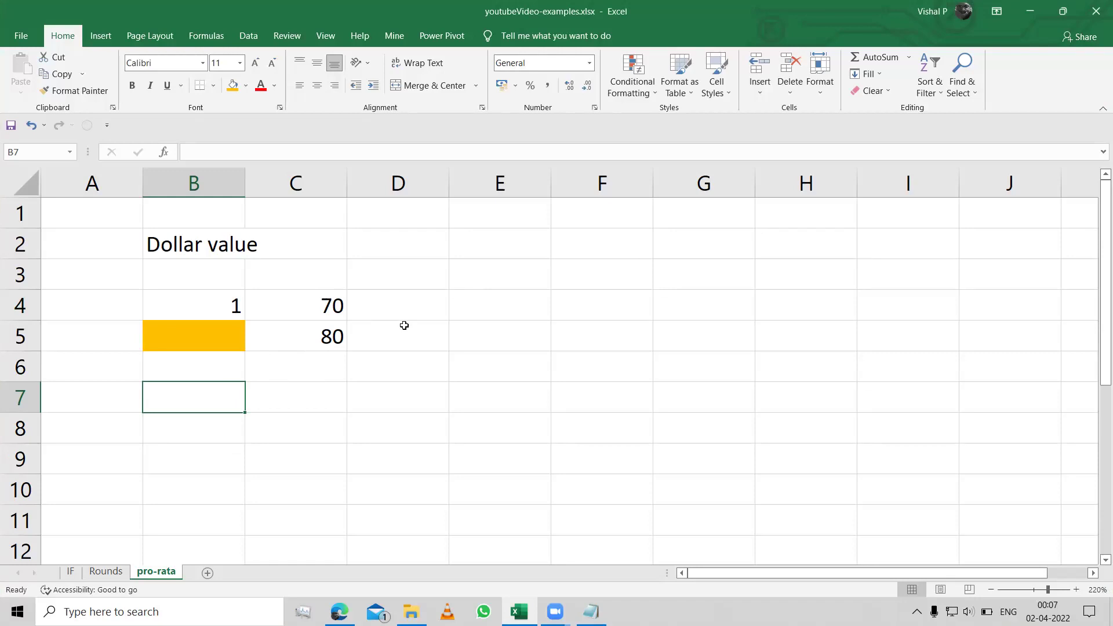
click(407, 244)
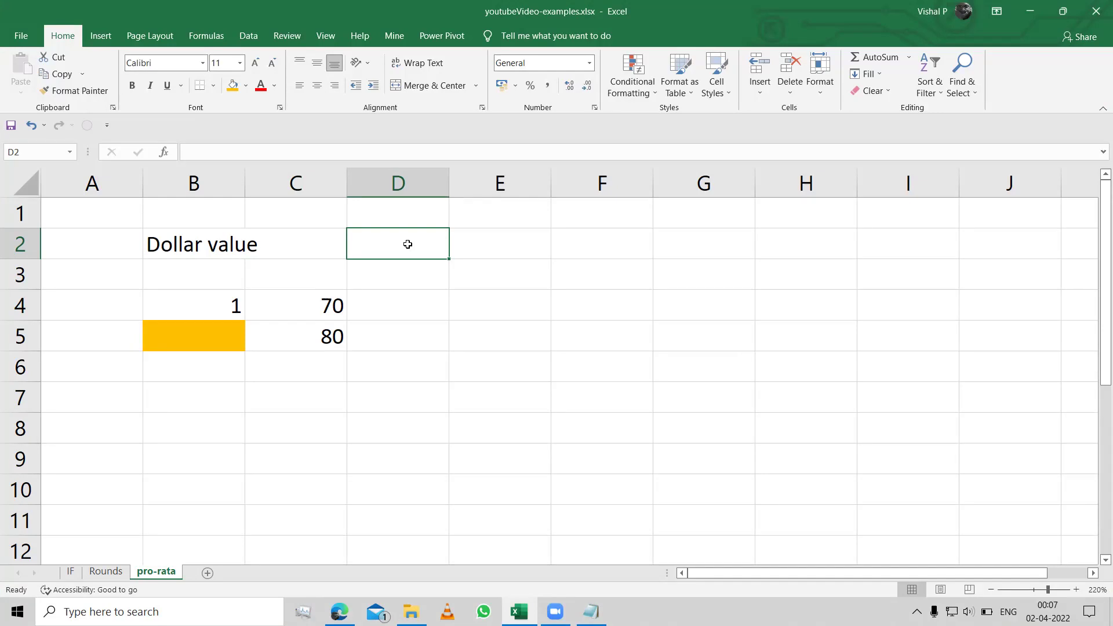
key(Down)
key(Down)
key(Left)
key(Left)
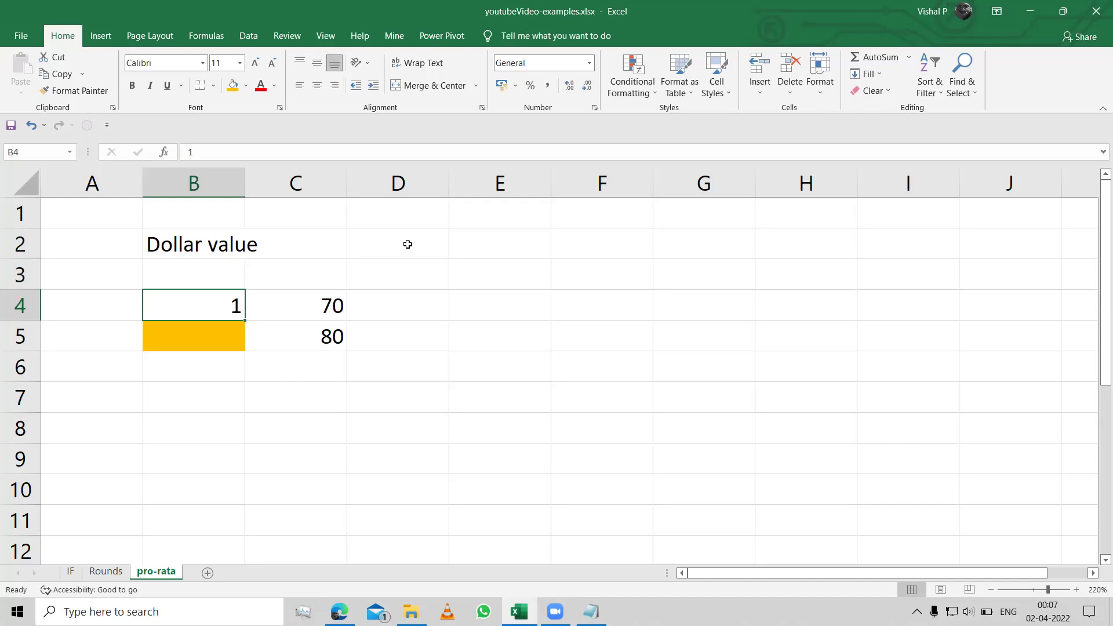
key(Right)
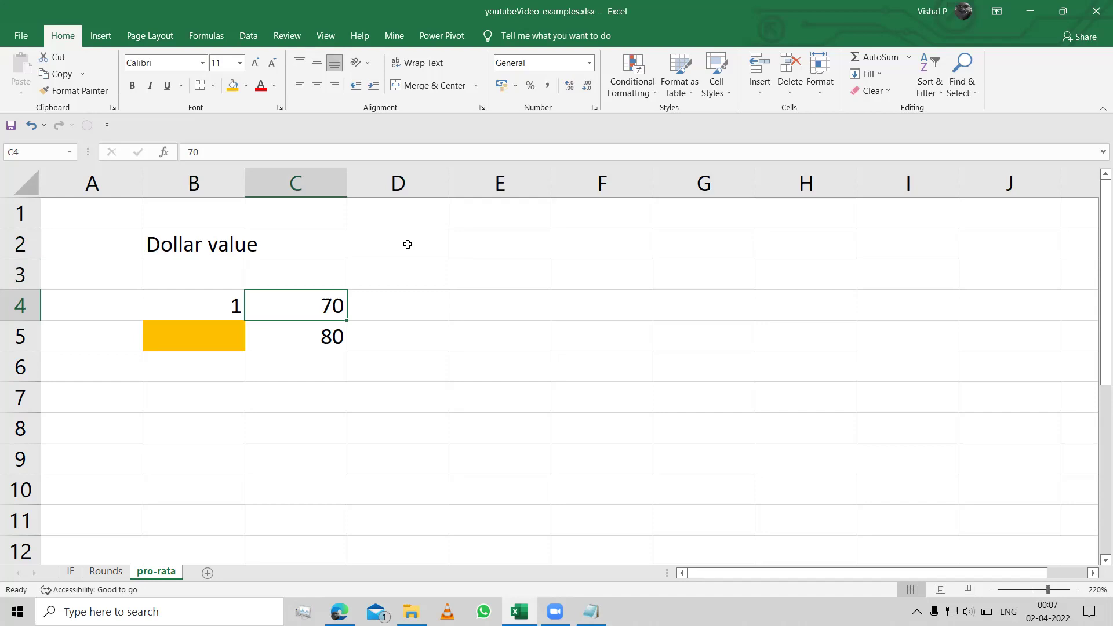
key(Down)
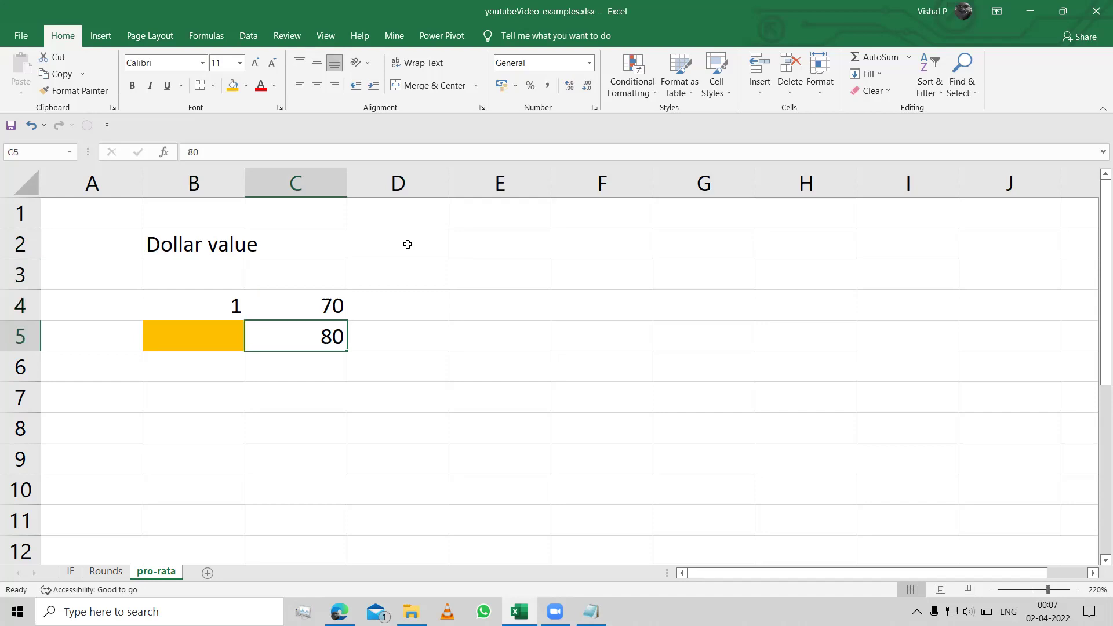
key(Left)
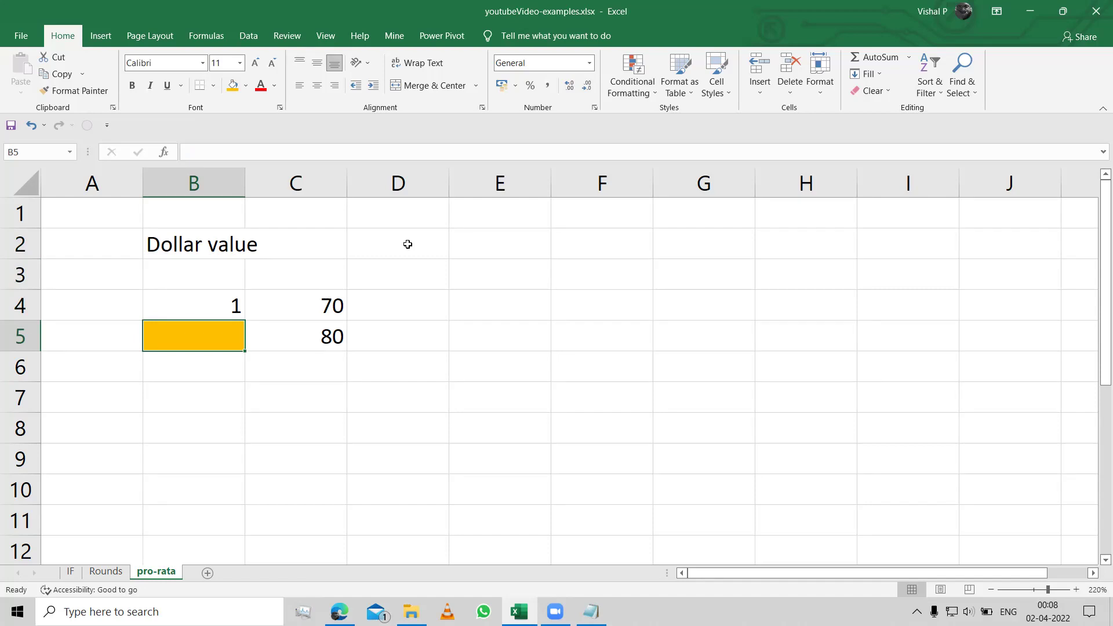
Highlight the 1/70 and 80/B5 pairs, then select only the orange cell B5
click(235, 306)
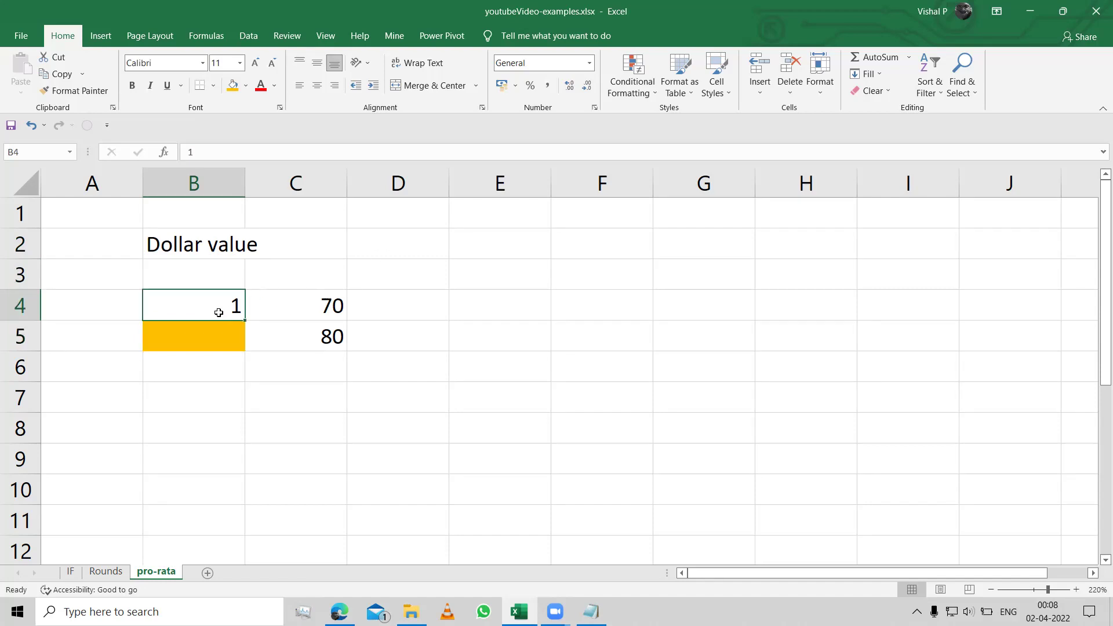
ctrl+click(306, 303)
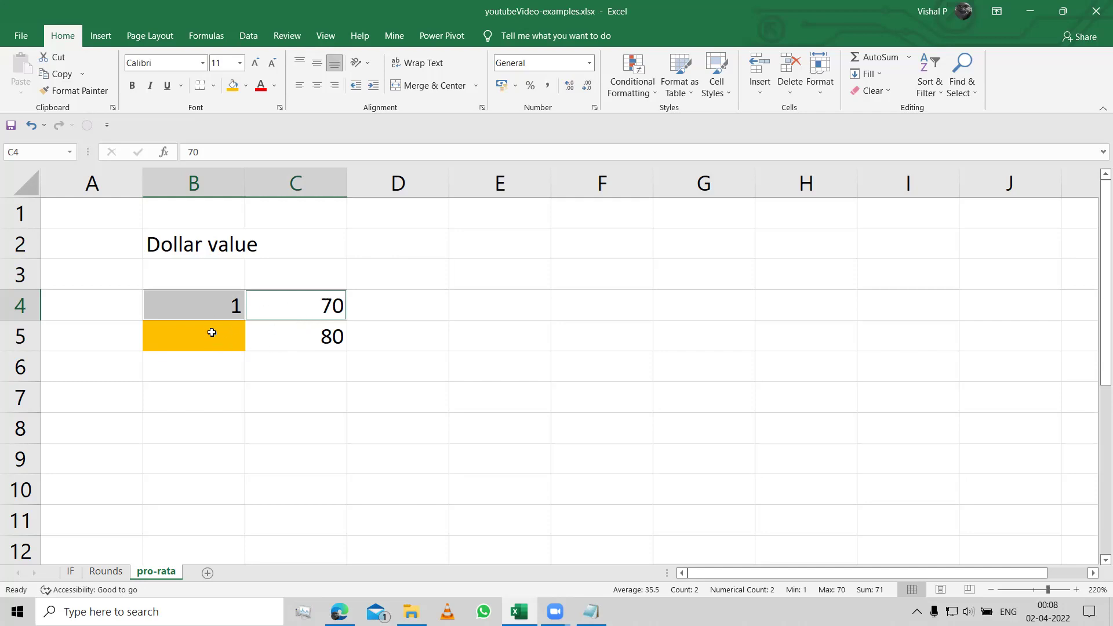
click(288, 336)
ctrl+click(232, 338)
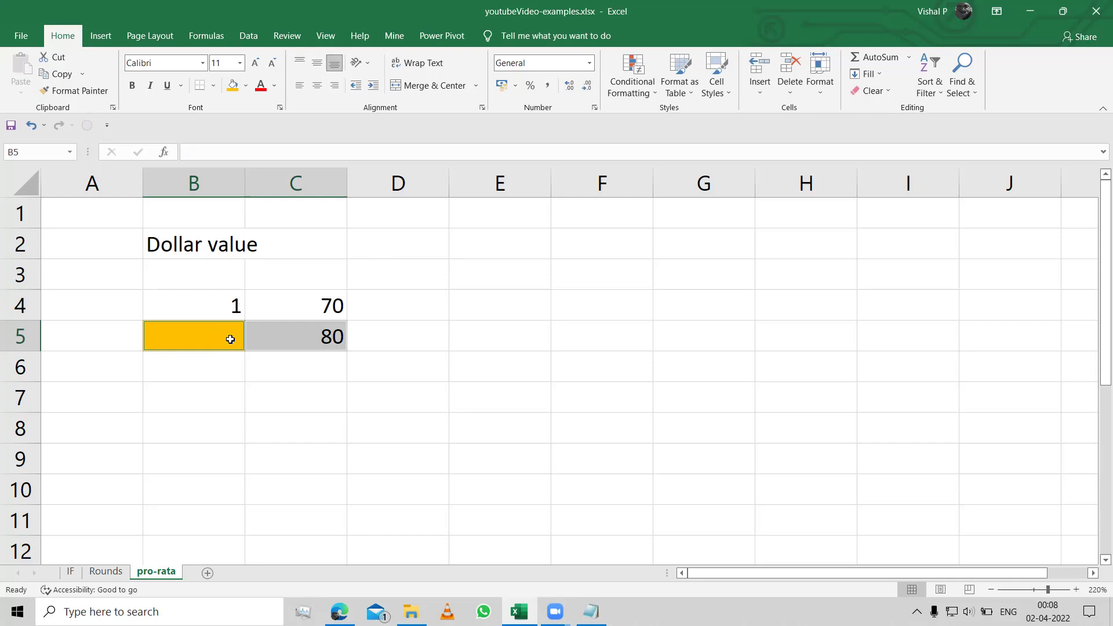
click(226, 339)
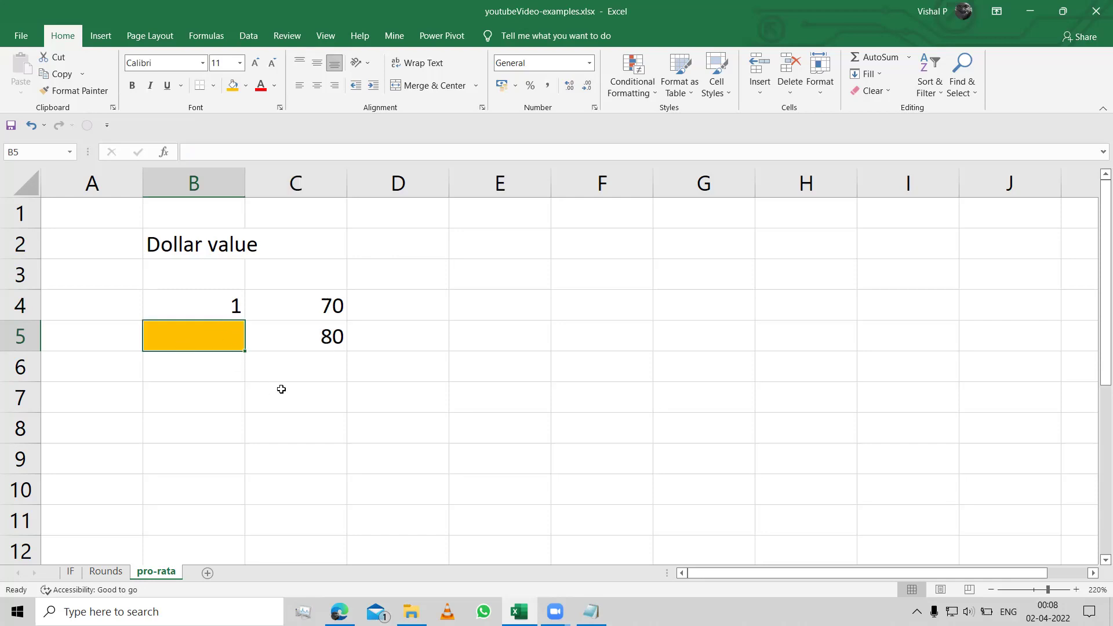
Enter =B4*C5/C4 in B5 by pointing at the cells, returning 1.142857
text(=)
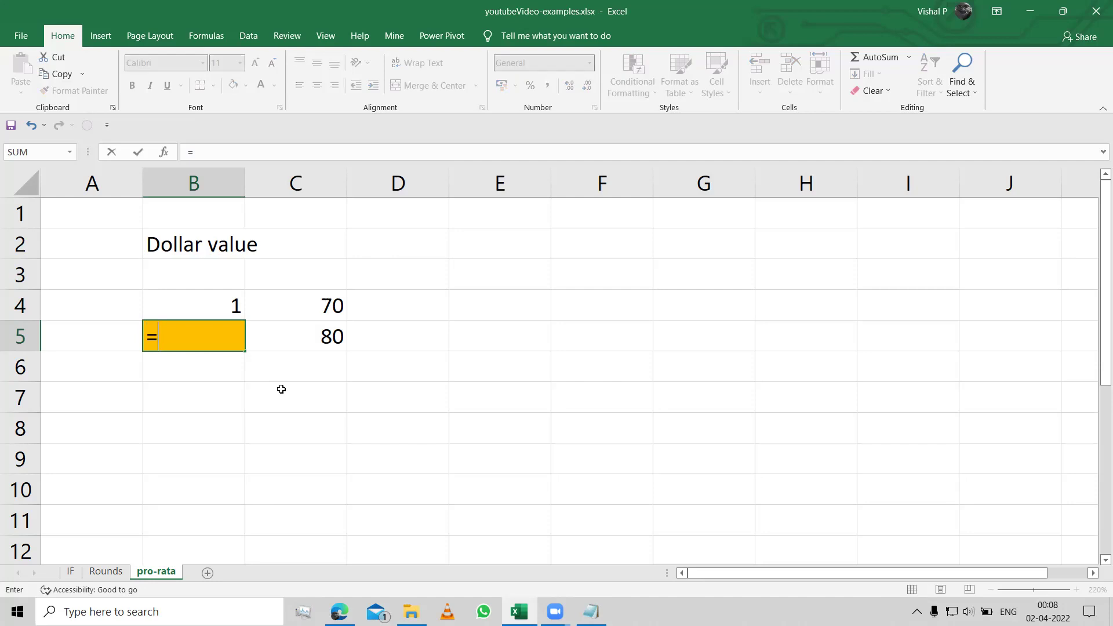
text(1*)
key(BackSpace)
key(BackSpace)
key(Up)
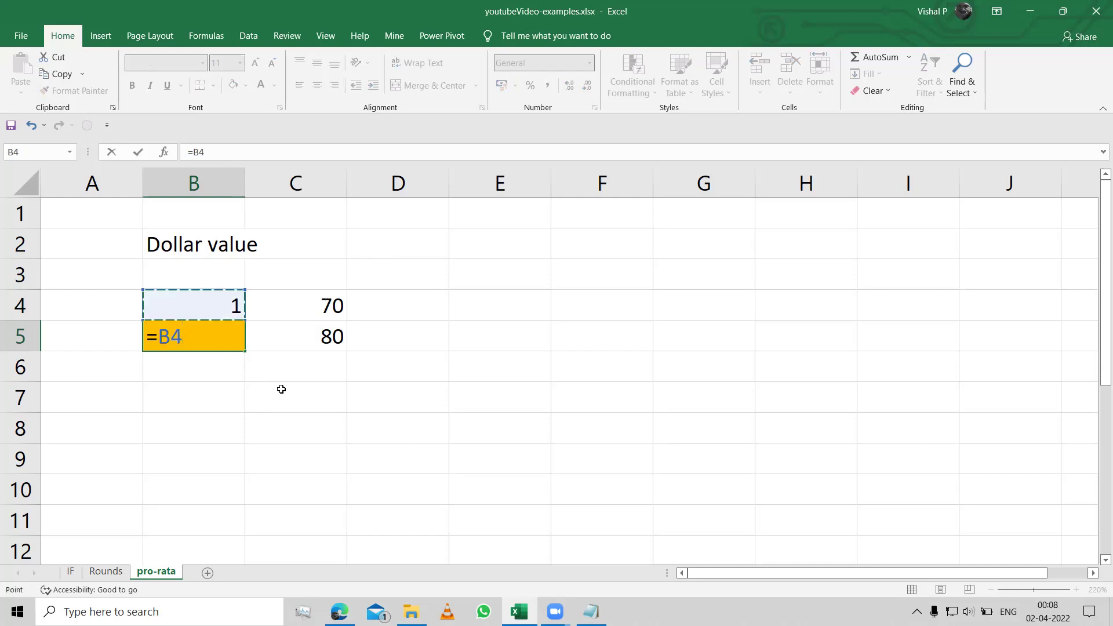
text(*)
key(Right)
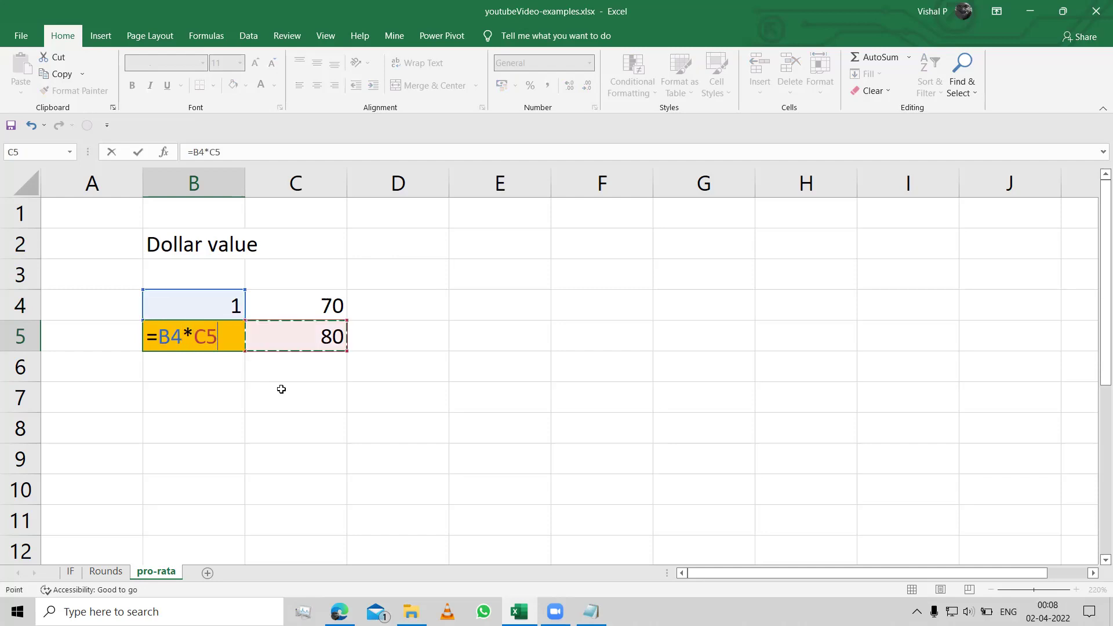
text(/)
key(Up)
key(Right)
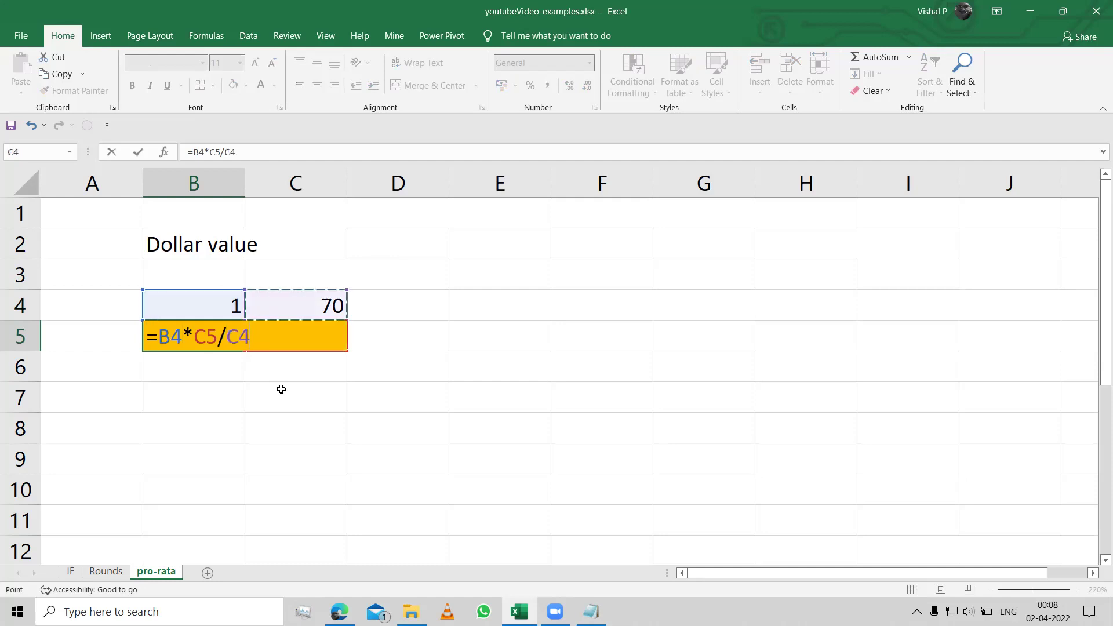
key(Return)
key(Up)
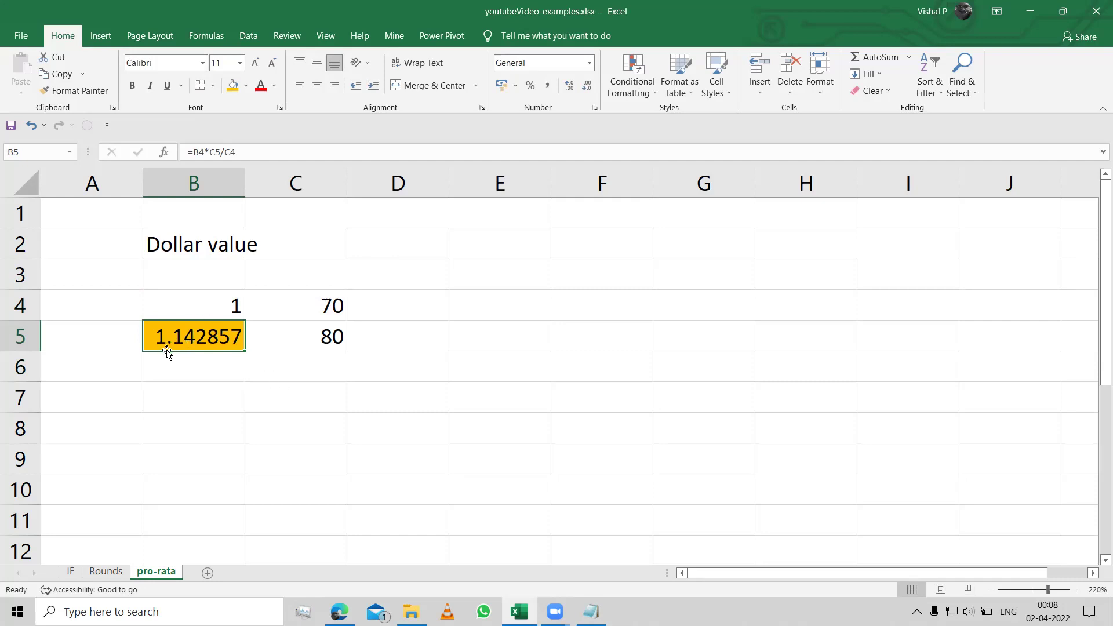
Decrease B5's decimal places until the result displays as 1.14
click(592, 89)
click(591, 88)
click(587, 87)
click(586, 87)
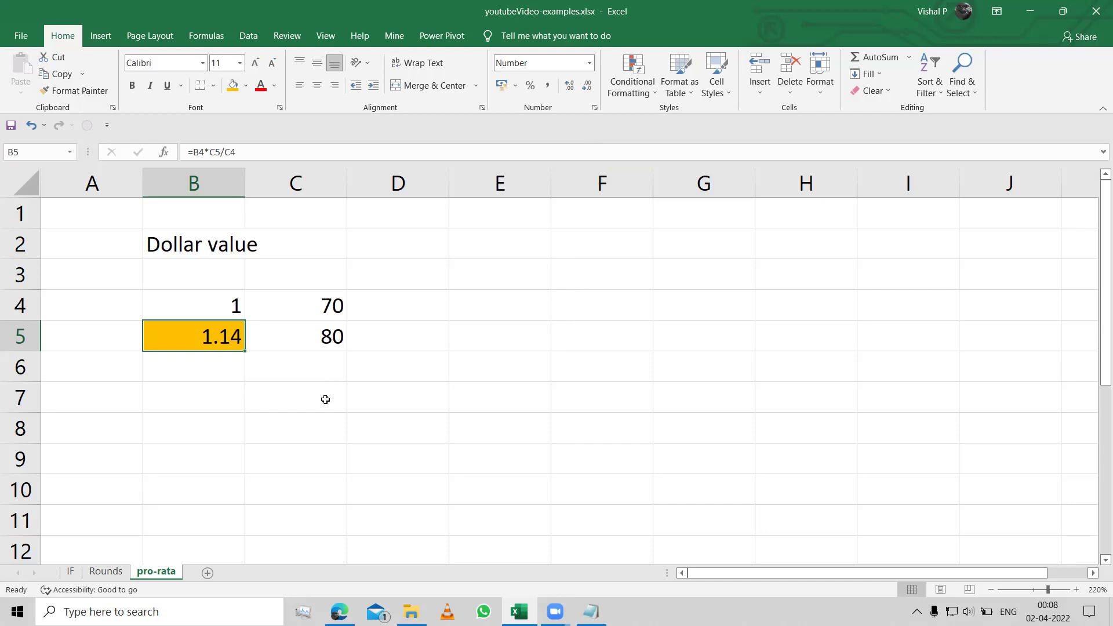
key(Down)
key(Down)
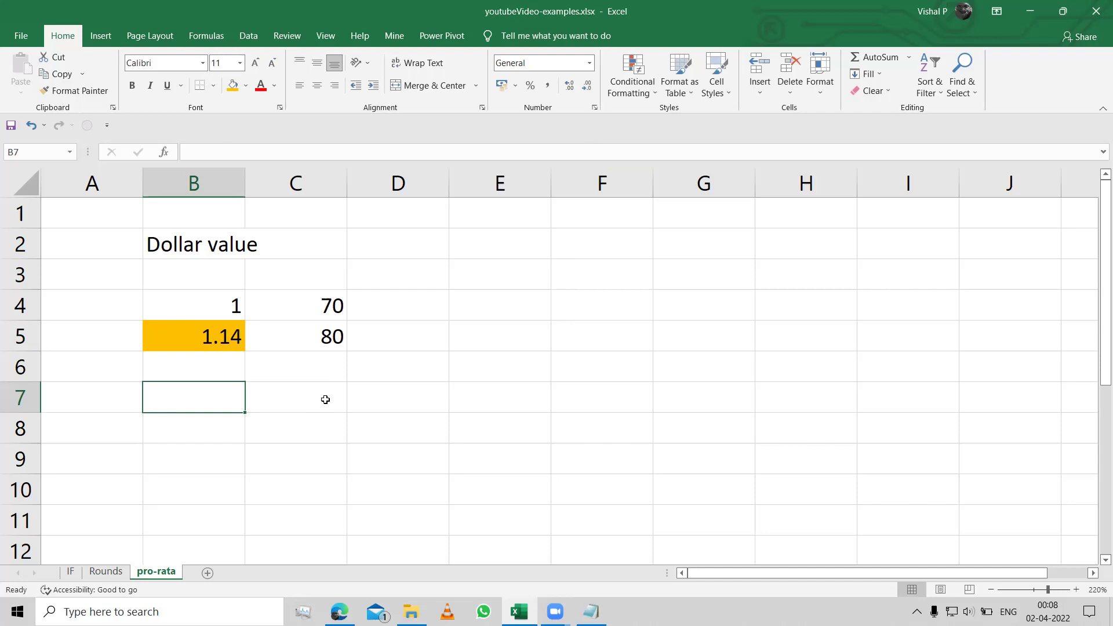
Enter 60 in B7, 80 in C7 and 120 in C8, then select B8
text(60)
key(Tab)
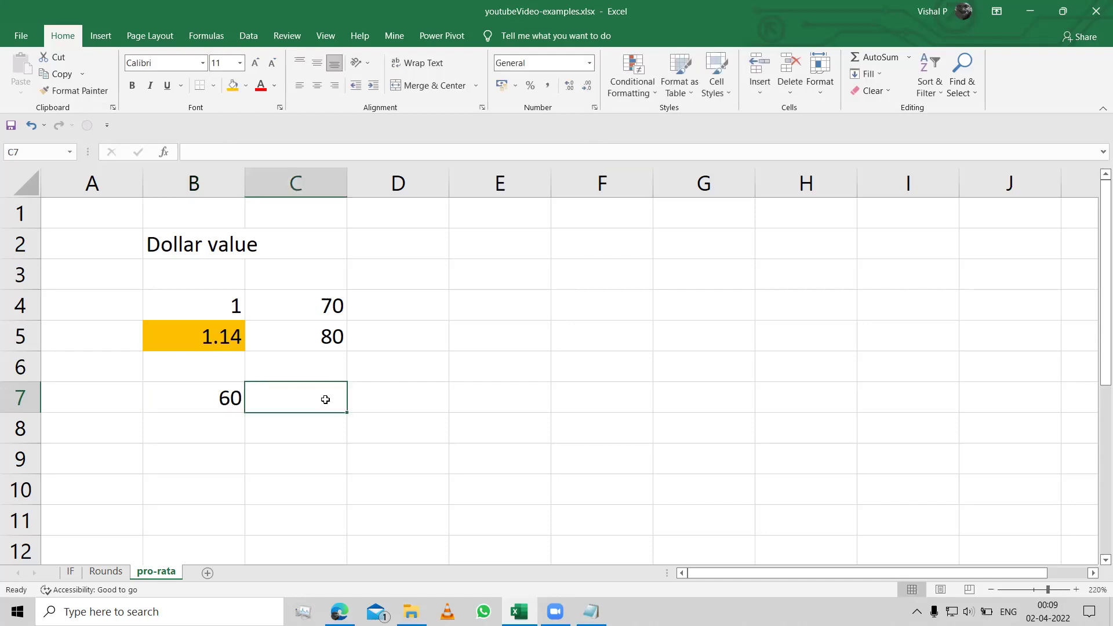
text(80)
key(Return)
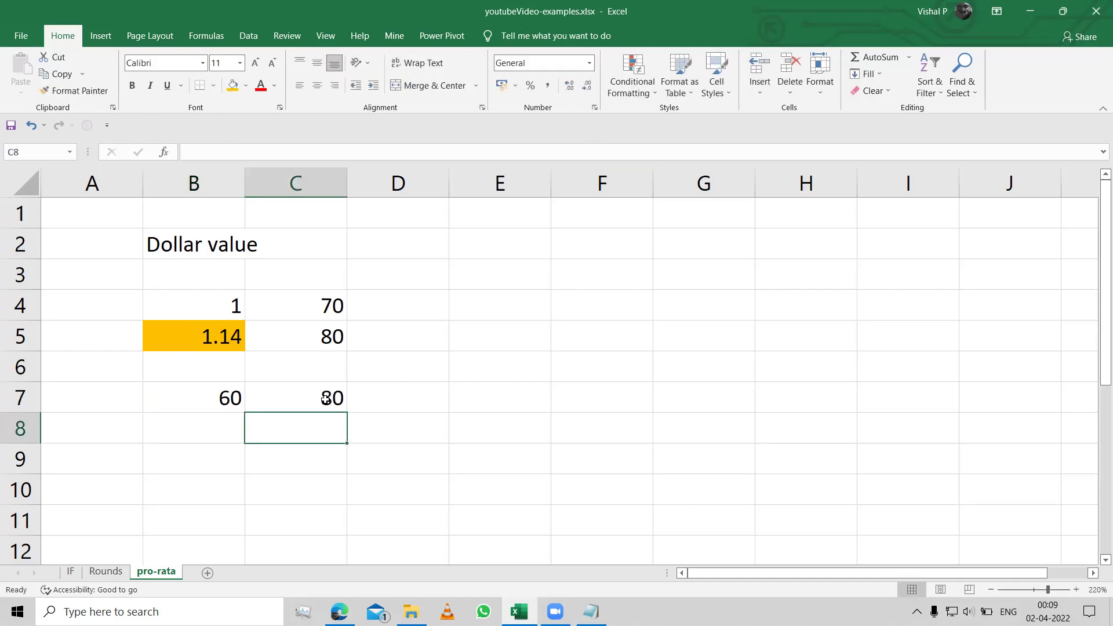
text(100)
key(Escape)
text(120)
key(ctrl+Return)
click(323, 445)
click(325, 427)
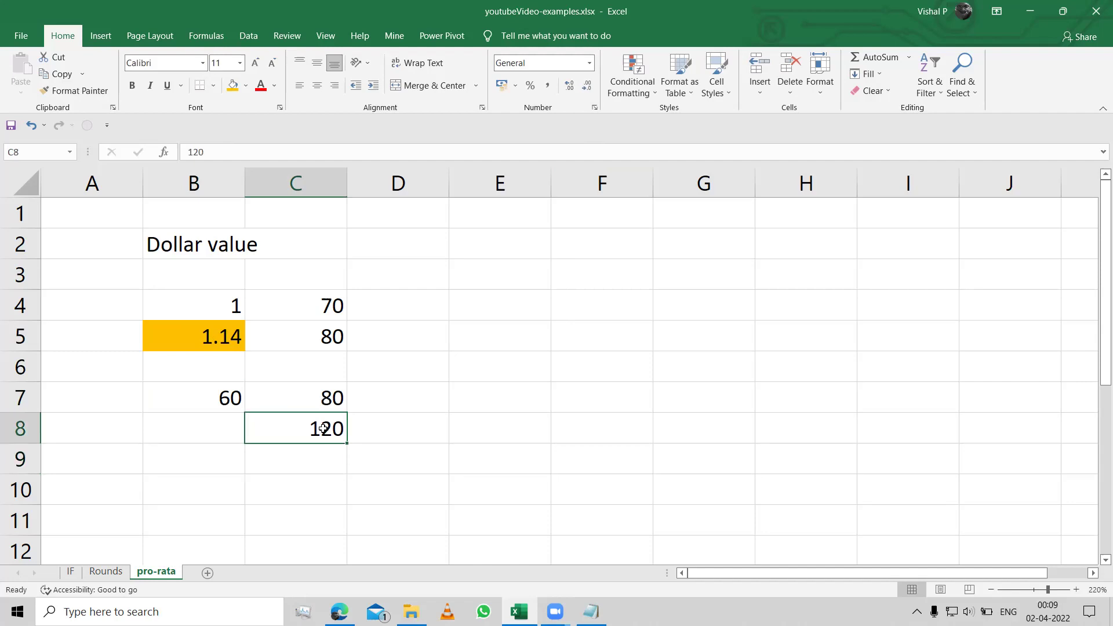
click(224, 419)
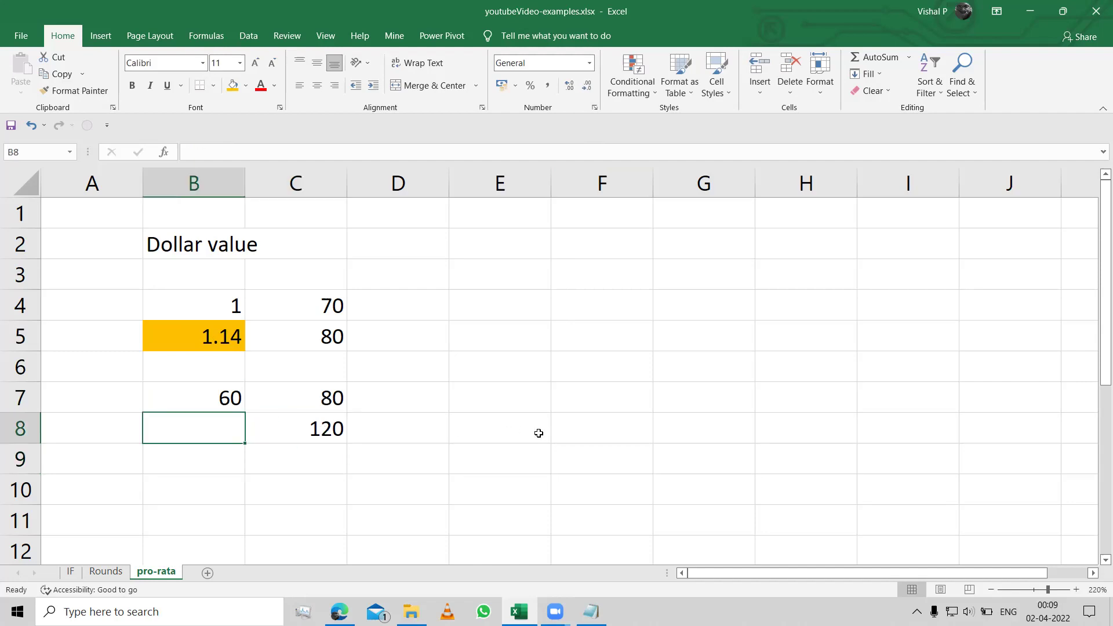
Enter =B7*C8/C7 in B8 by arrow-key references so it returns 90
text(=)
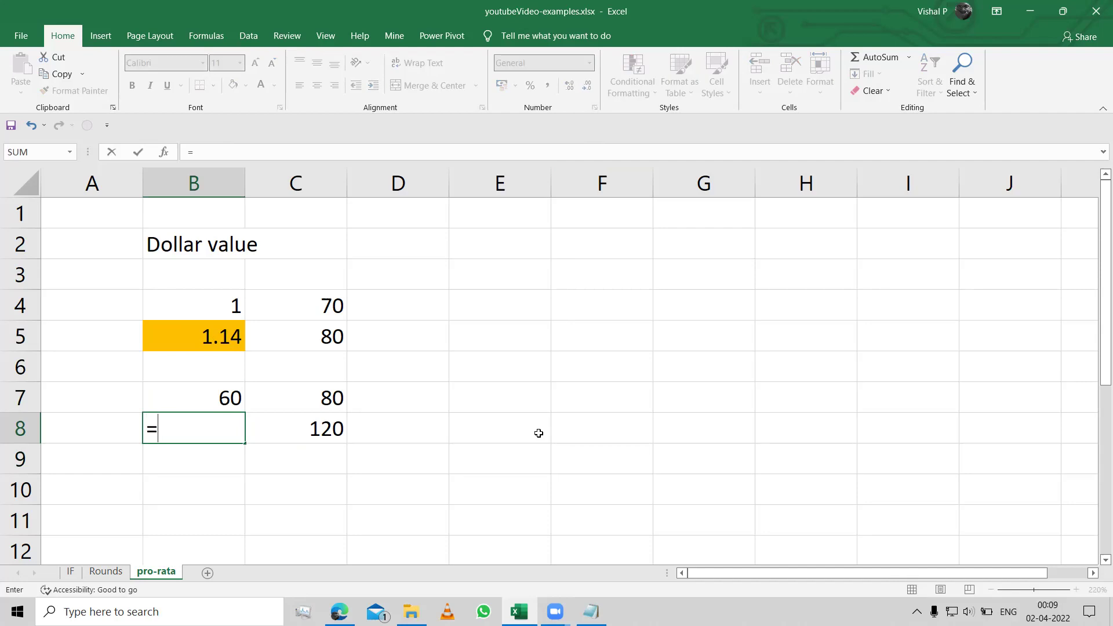
key(Up)
text(*)
key(Right)
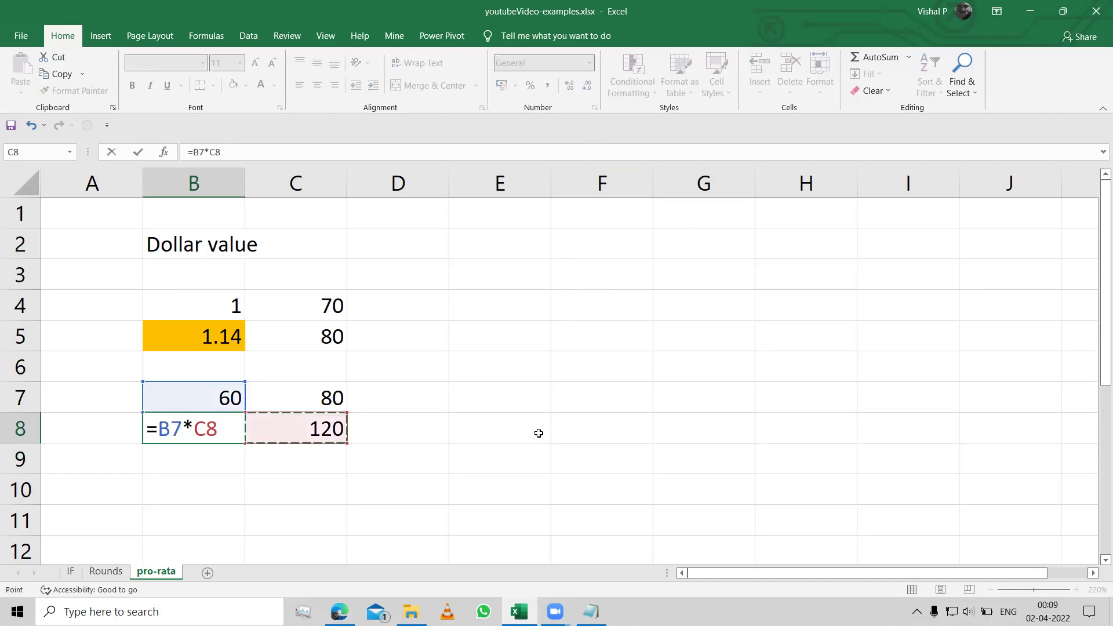
text(/)
key(Up)
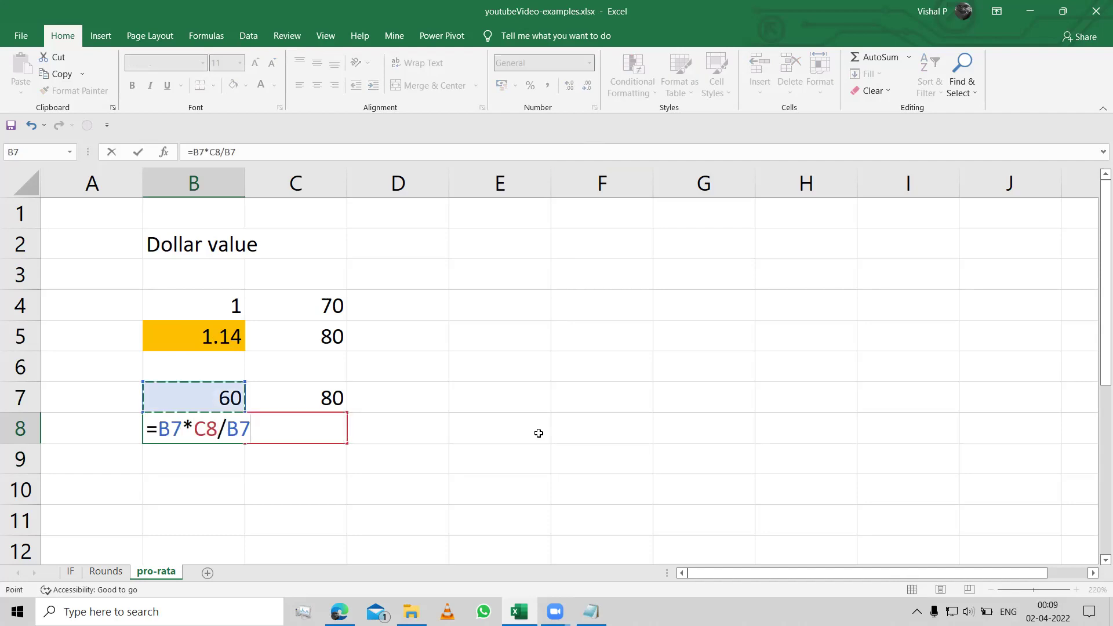
key(Right)
key(Return)
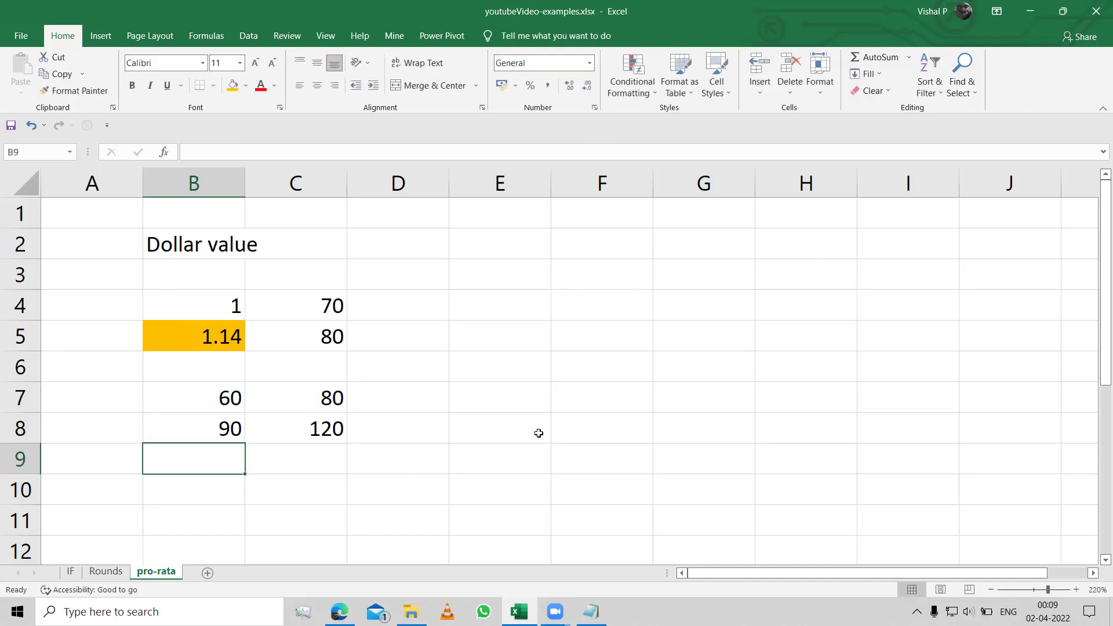
key(Up)
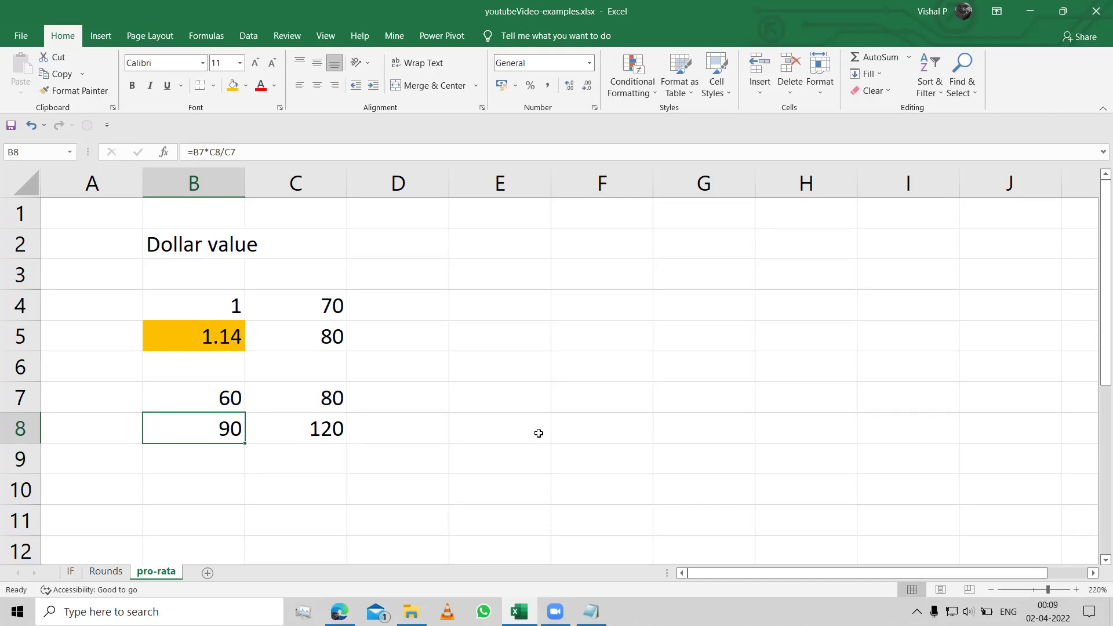
key(Up)
key(Right)
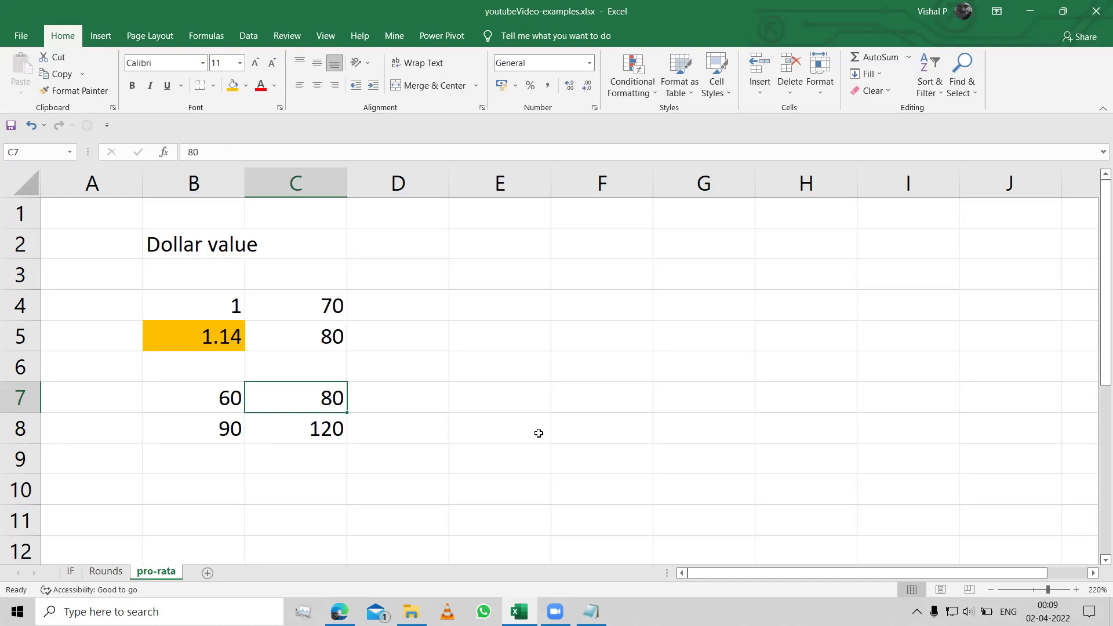
key(Down)
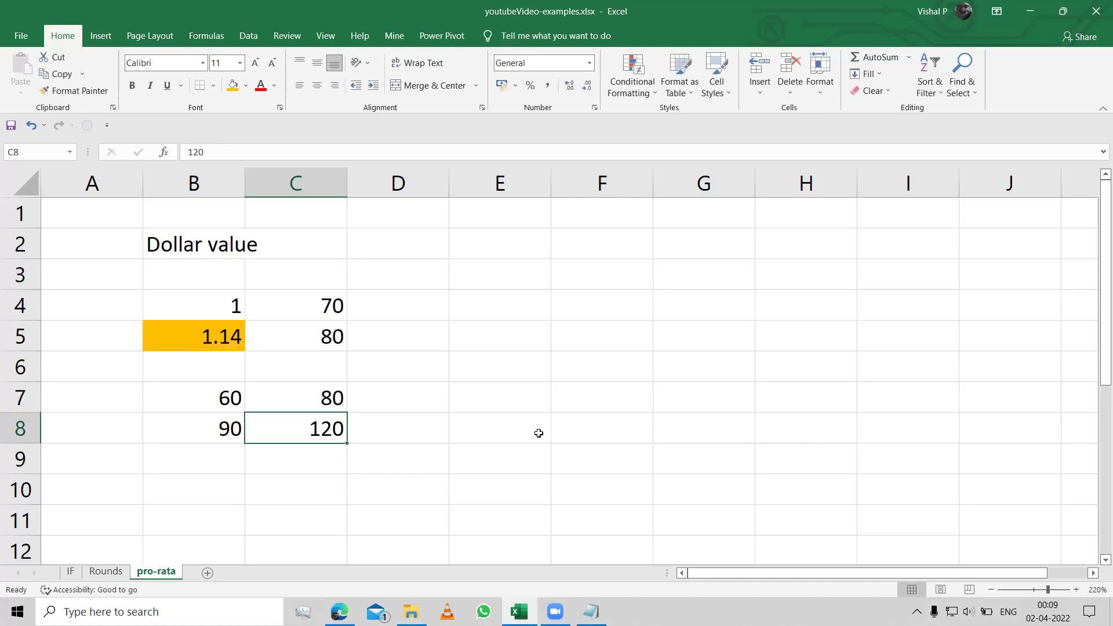
key(Left)
key(F2)
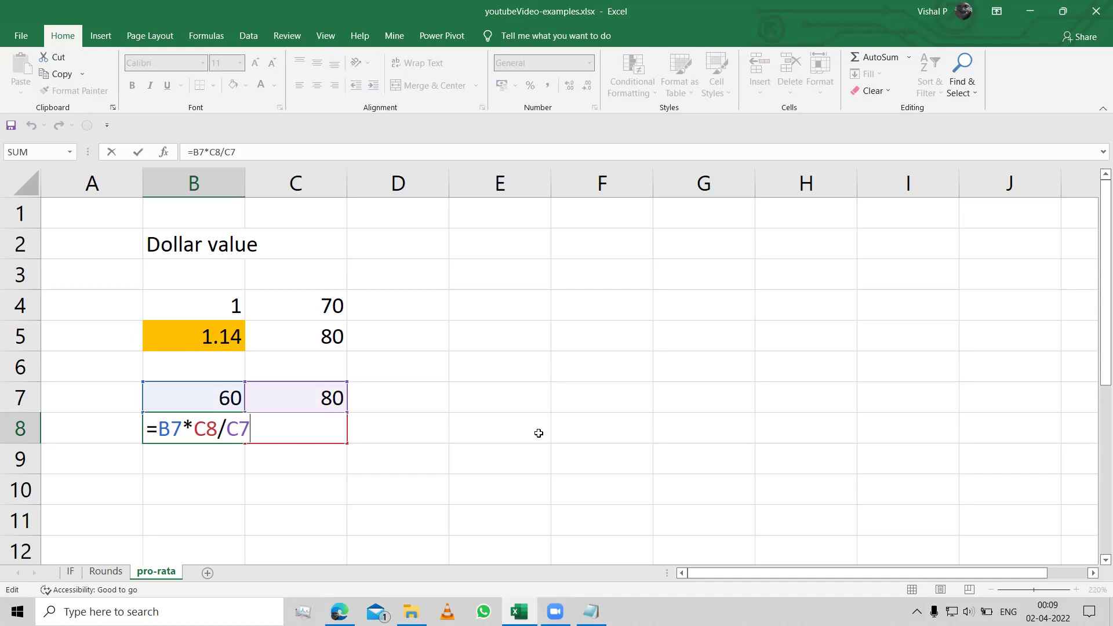
key(ctrl+Return)
key(Up)
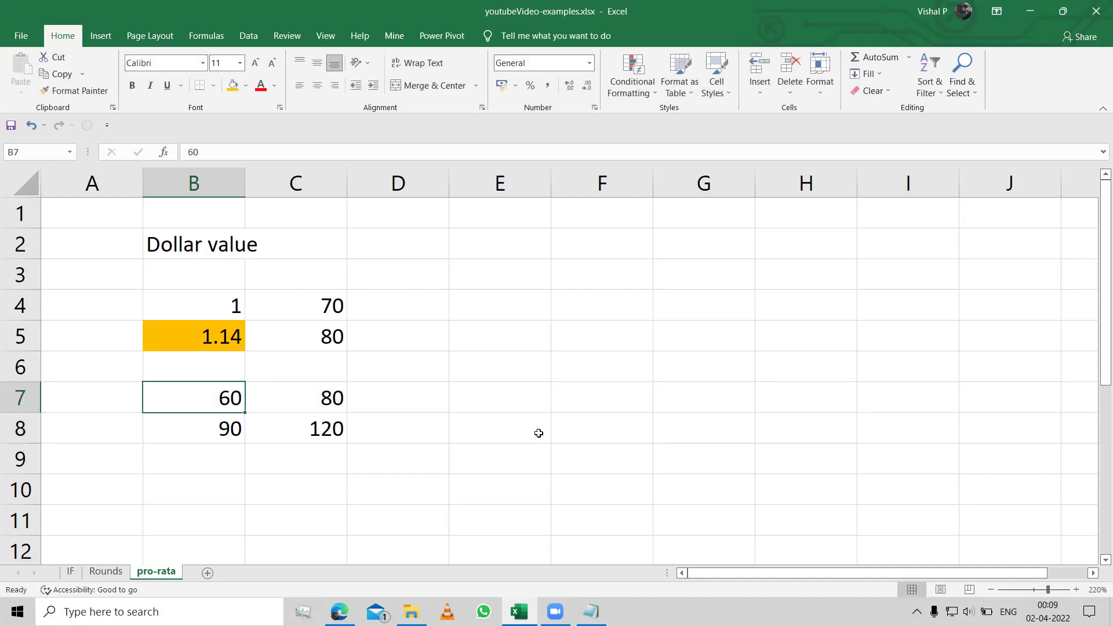
Replace row 7's values with 50 in B7 and 100 in C7, giving 60 in B8
text(5)
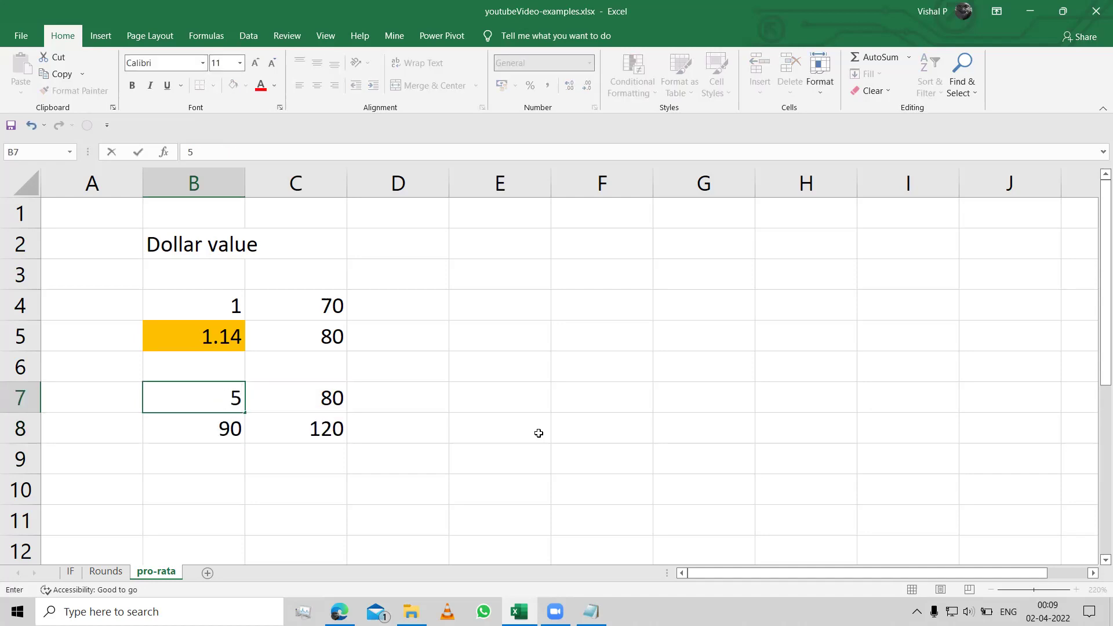
text(0)
key(ctrl+Return)
key(Right)
text(100)
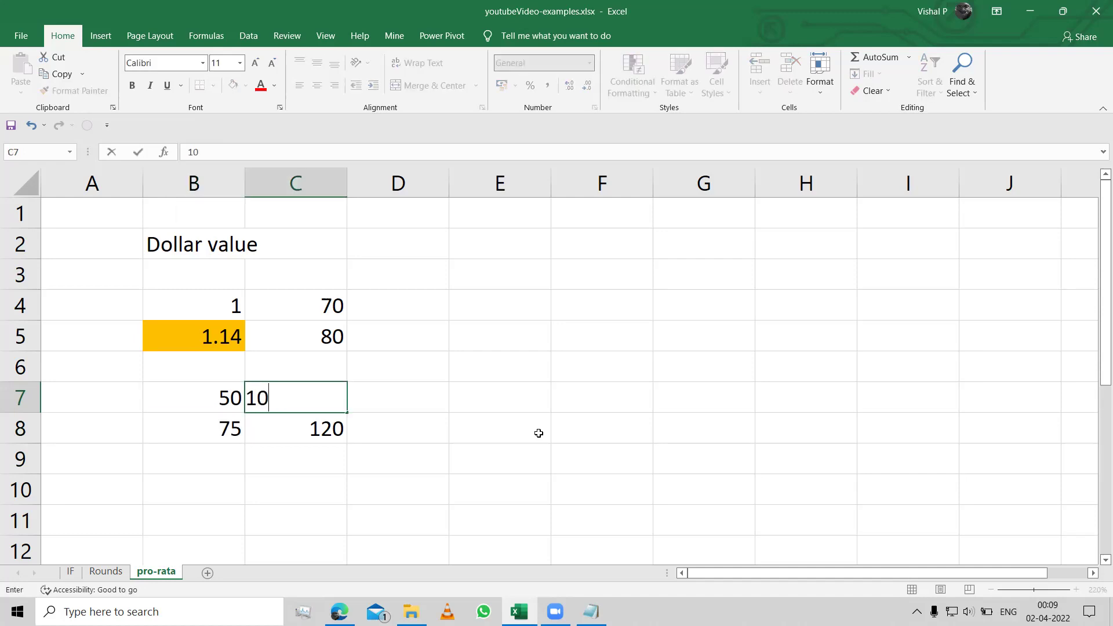
key(Return)
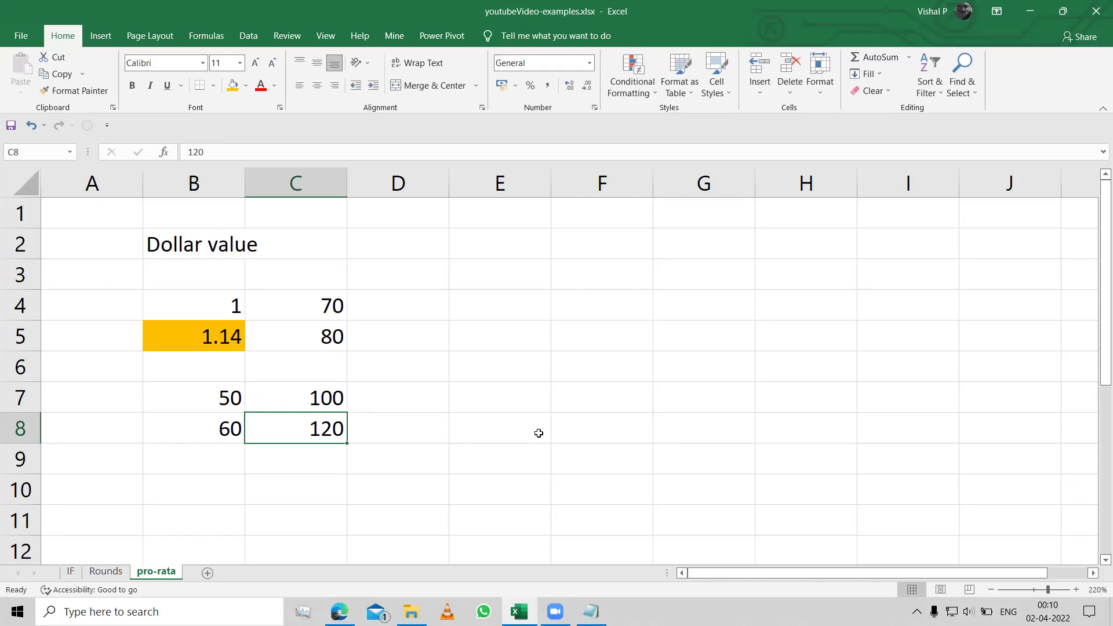
key(Left)
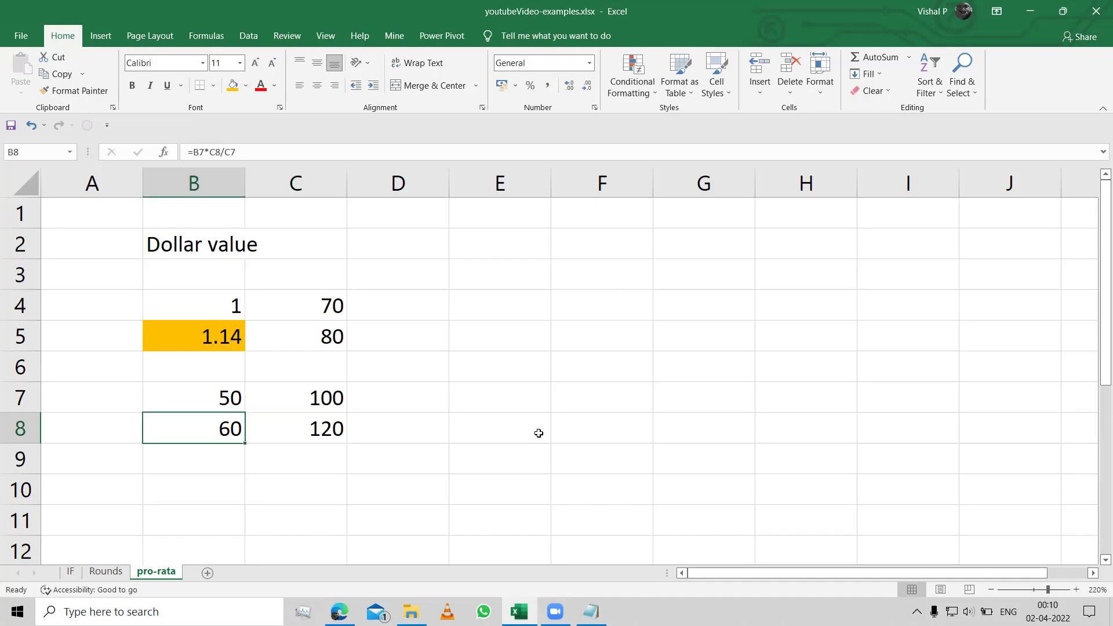
key(Up)
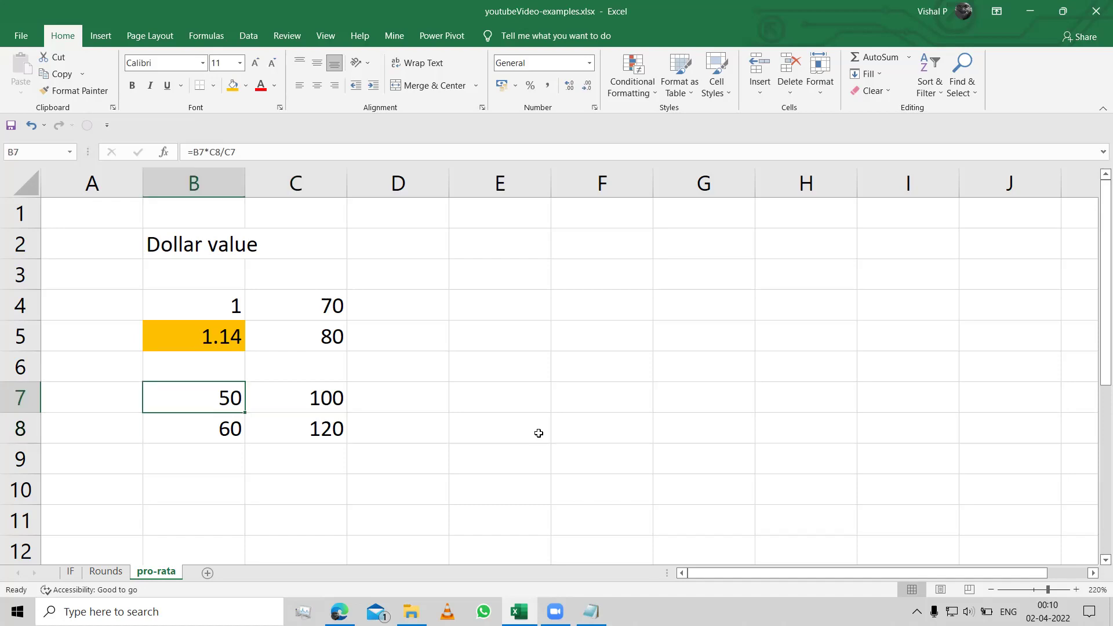
Enter 100 in B7 so B8 shows 120, then display B8's =B7*C8/C7 formula
text(100)
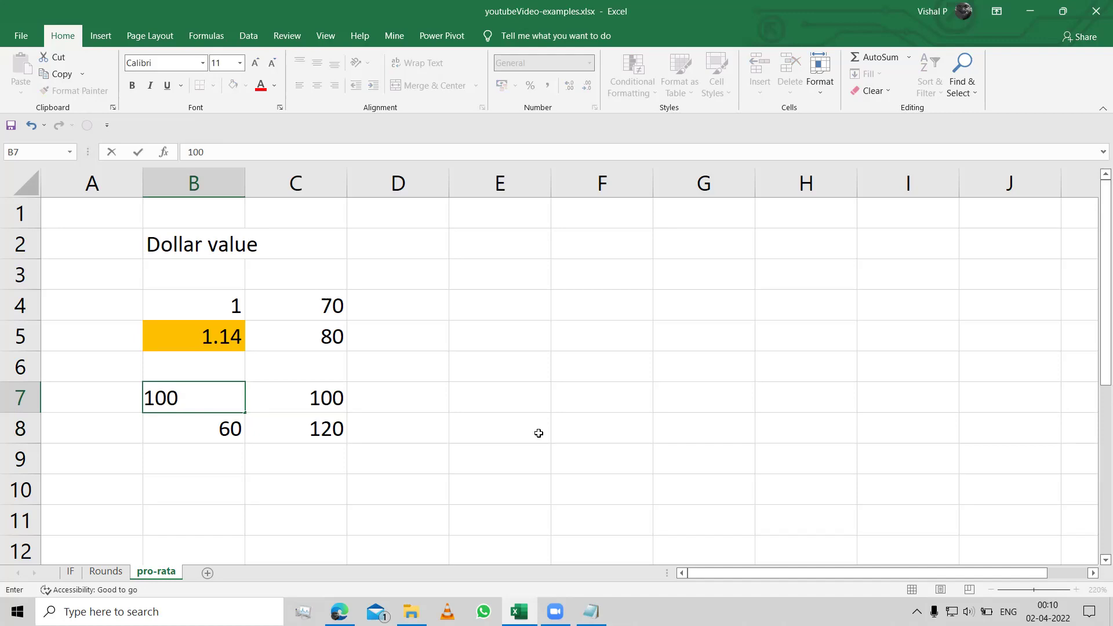
key(Return)
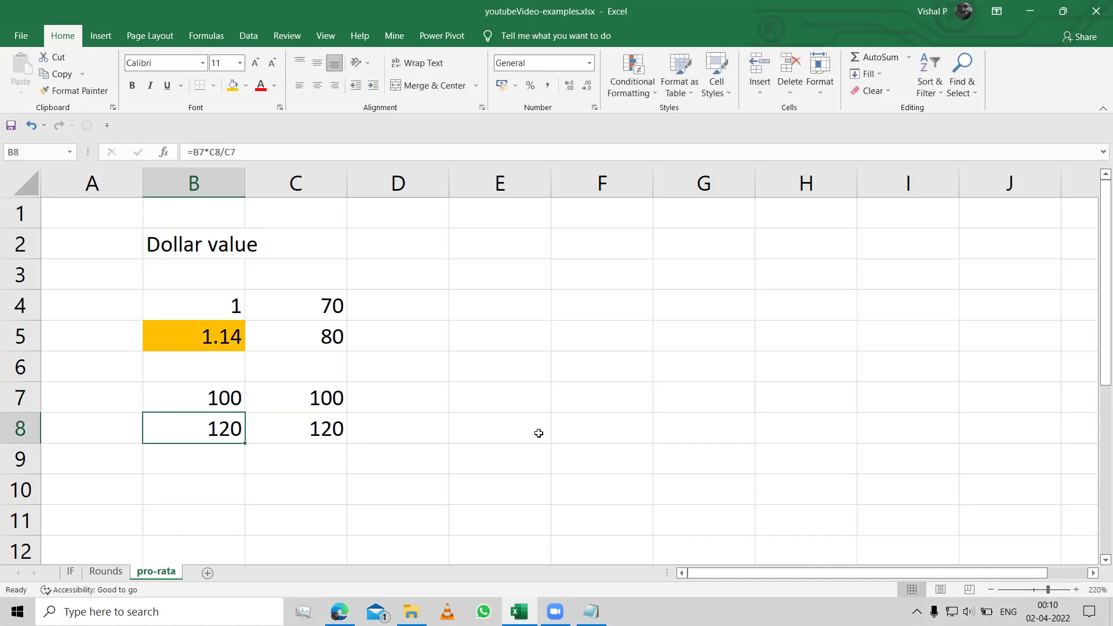
key(F2)
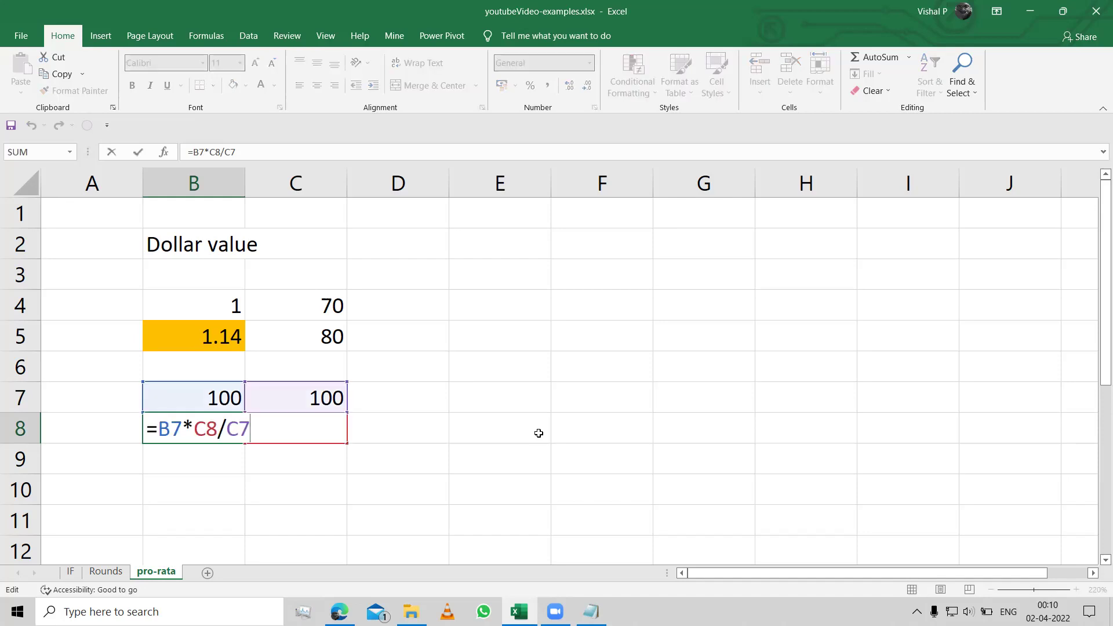
key(Escape)
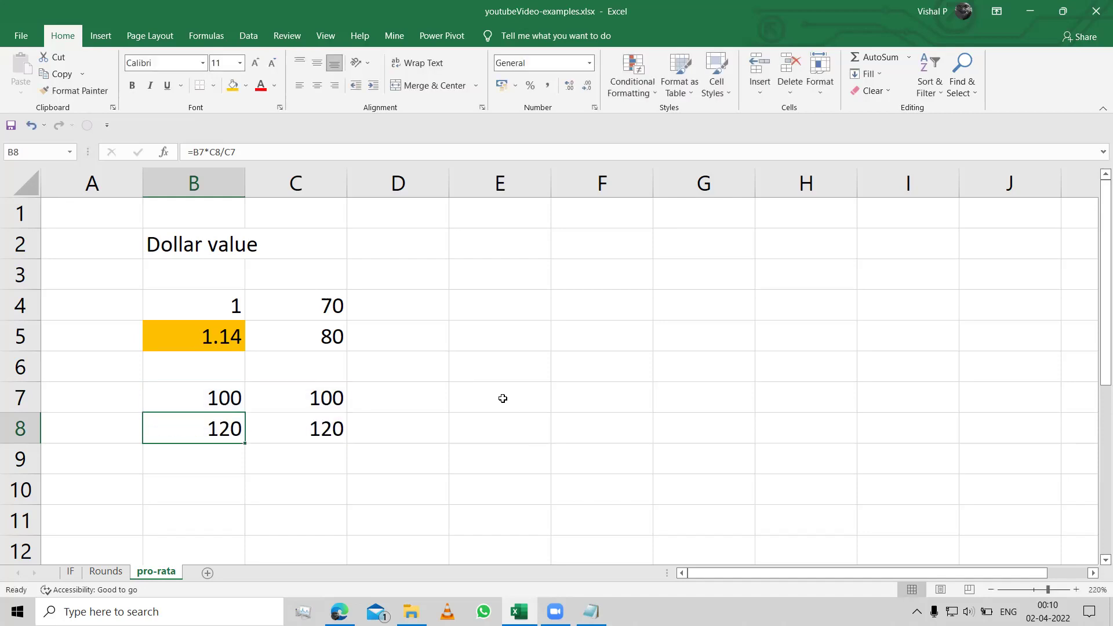
click(461, 301)
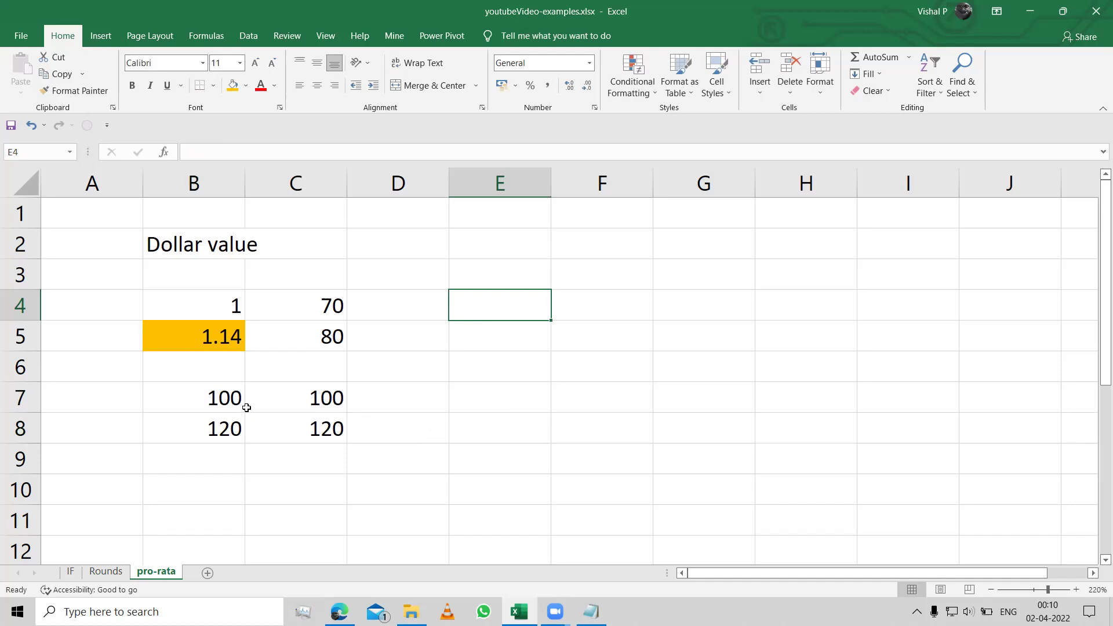
double_click(217, 428)
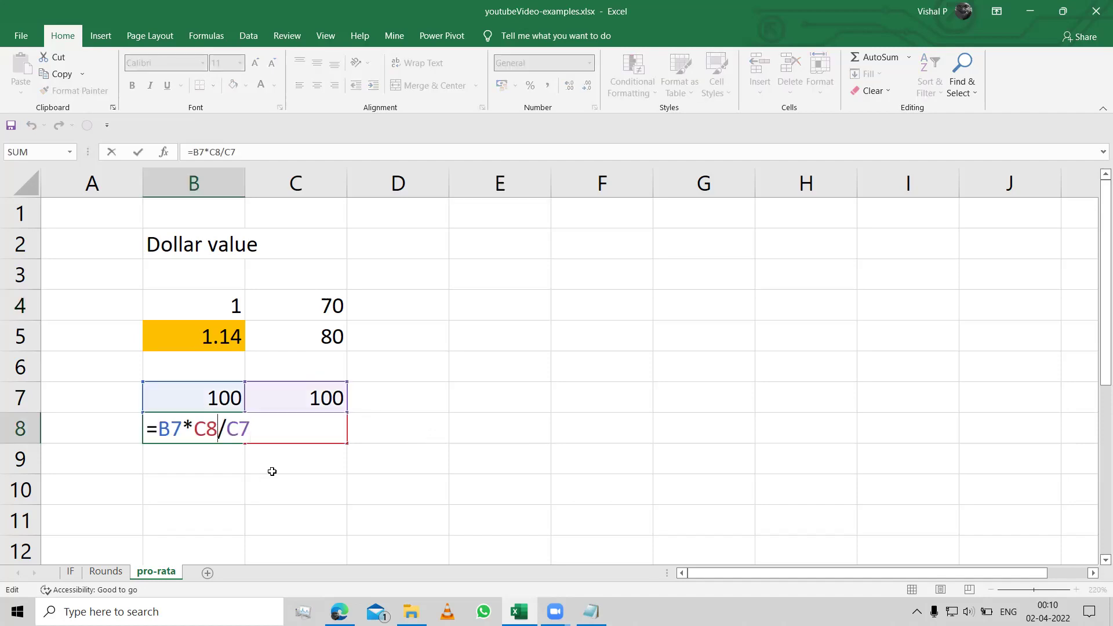